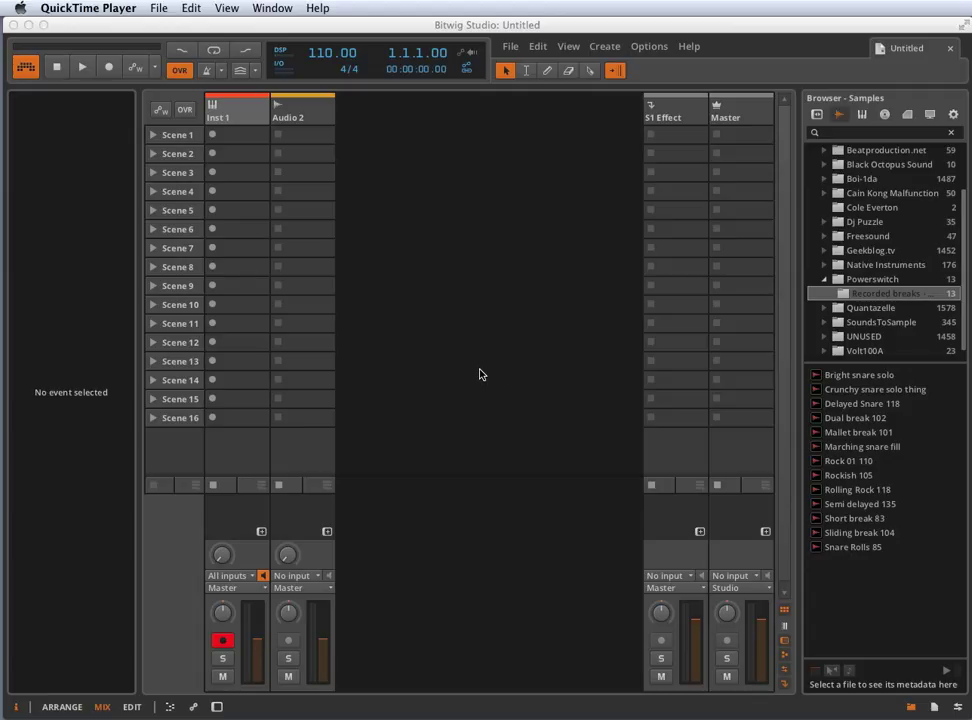
Load the Sliding break 104 sample into the first track's Scene 1 slot and set its playback mode to Stretch HD.
left_click(860, 532)
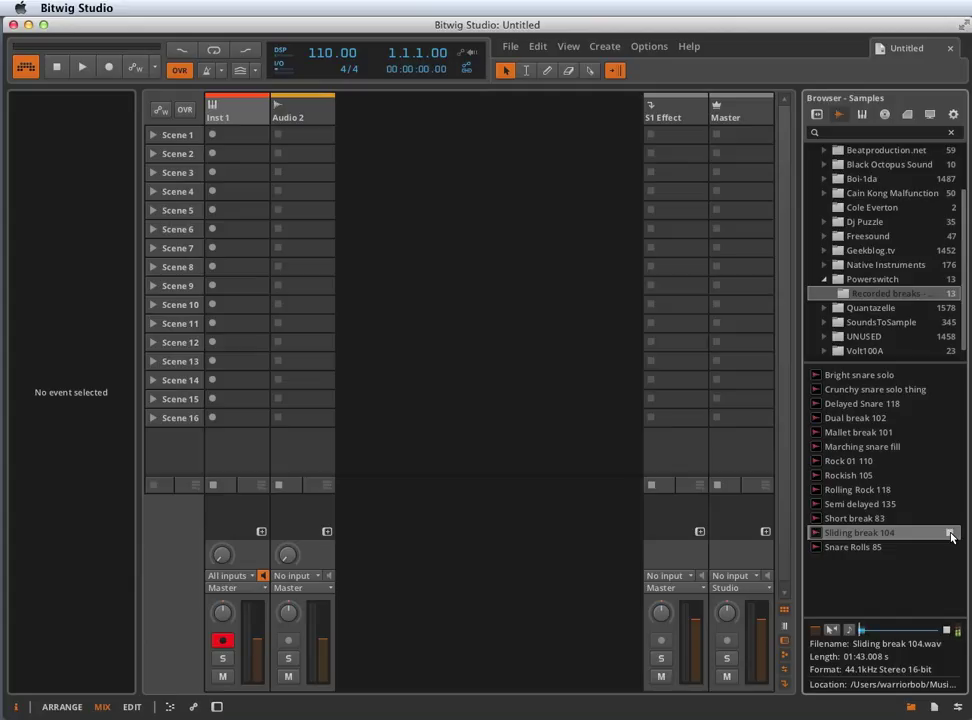
left_click_drag(816, 536, 239, 133)
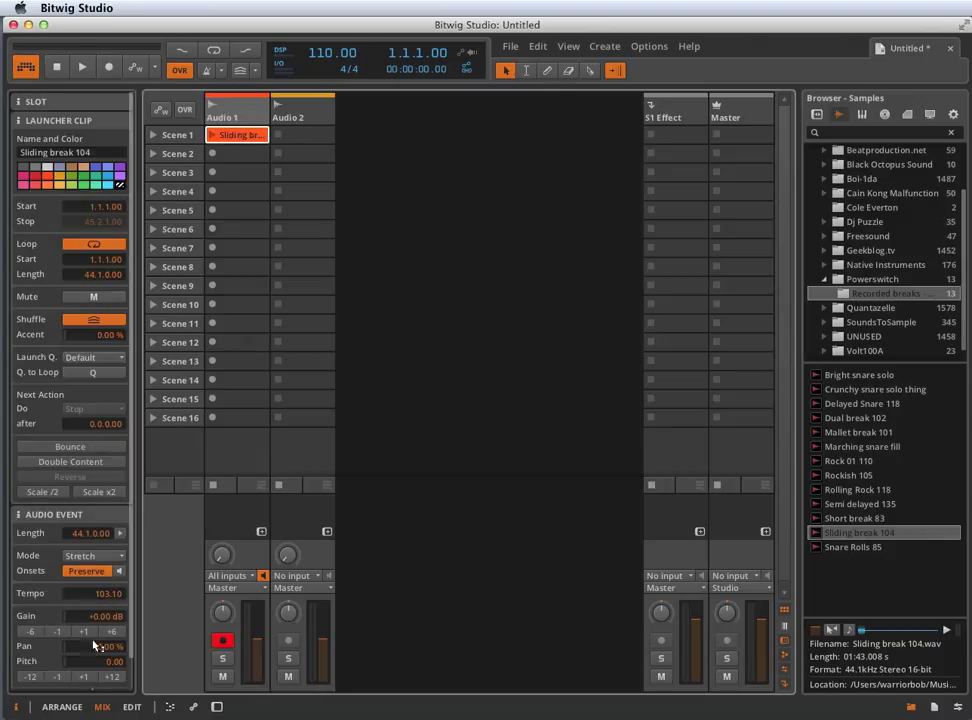
left_click(94, 560)
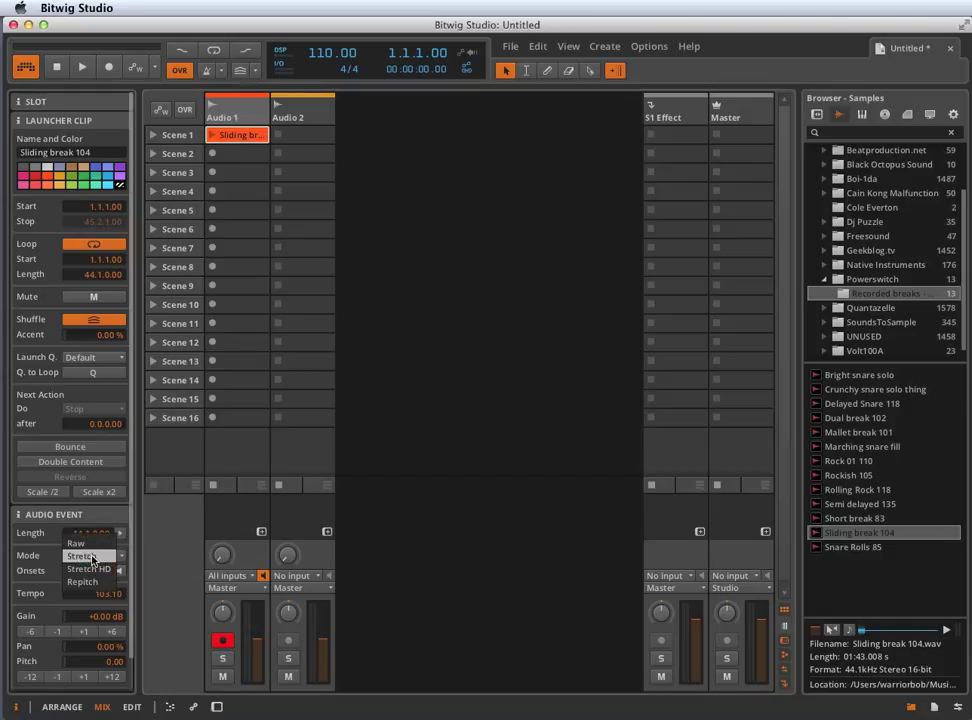
left_click(91, 569)
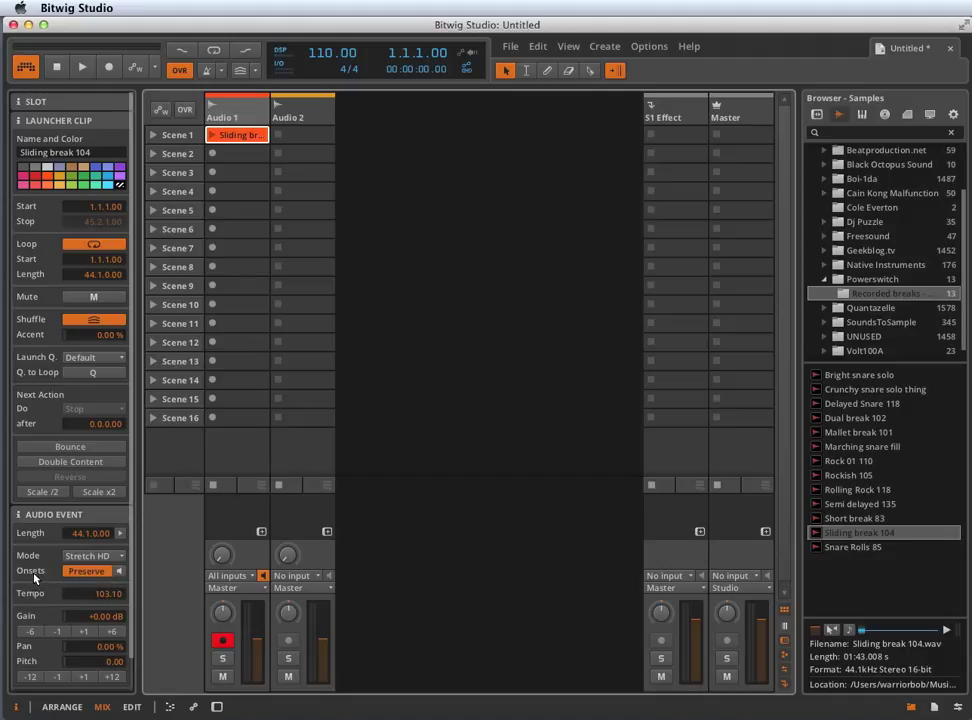
Open the Sliding break 104 clip in the detail editor and display its onset markers.
double_click(256, 142)
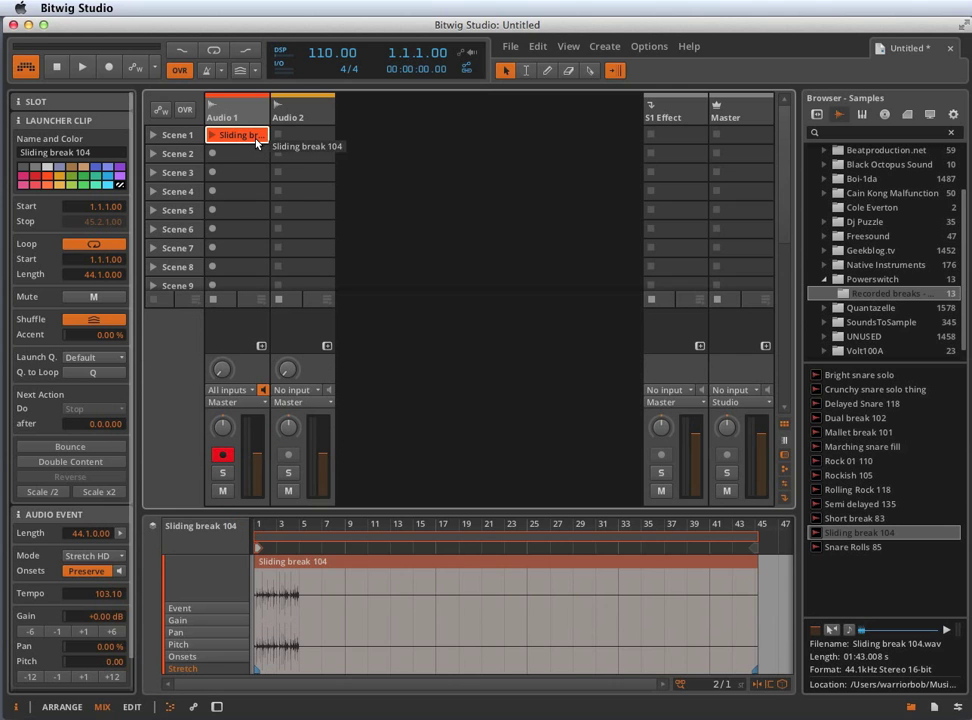
left_click(183, 657)
left_click_drag(277, 525, 677, 640)
left_click_drag(677, 527, 618, 527)
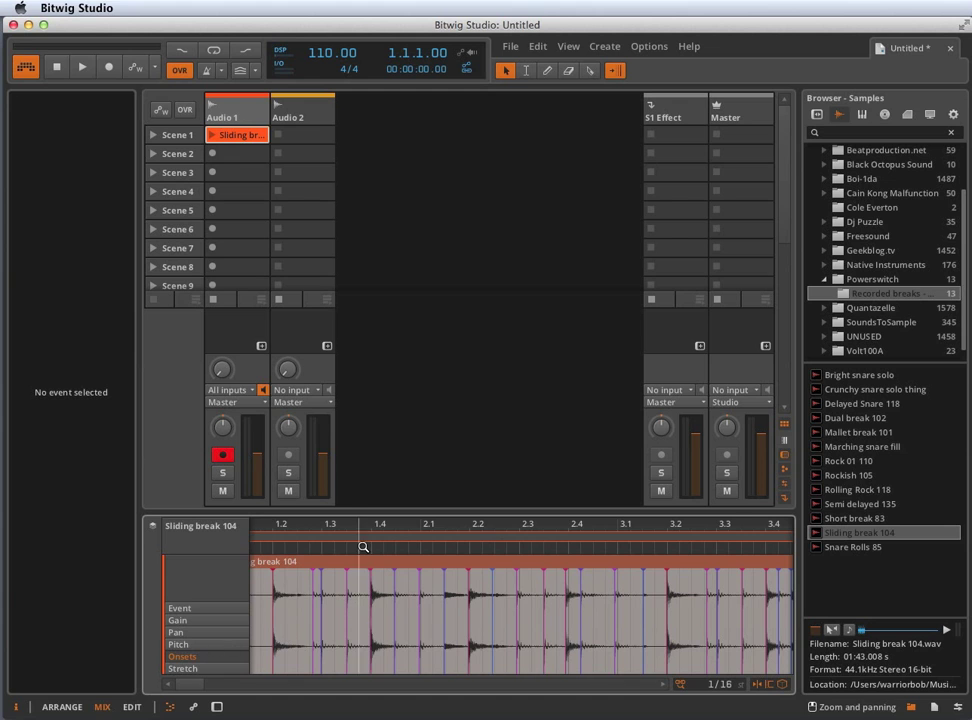
Move the onset marker just before beat 1.4 onto the start of its drum hit's waveform.
left_click_drag(369, 524, 485, 524)
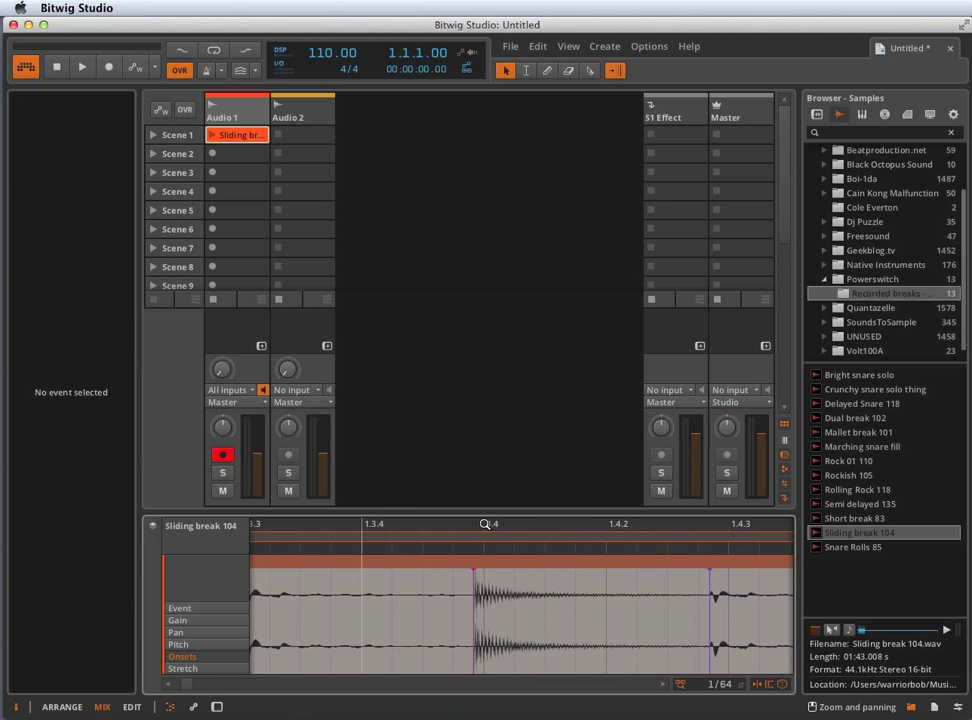
left_click_drag(485, 524, 701, 558)
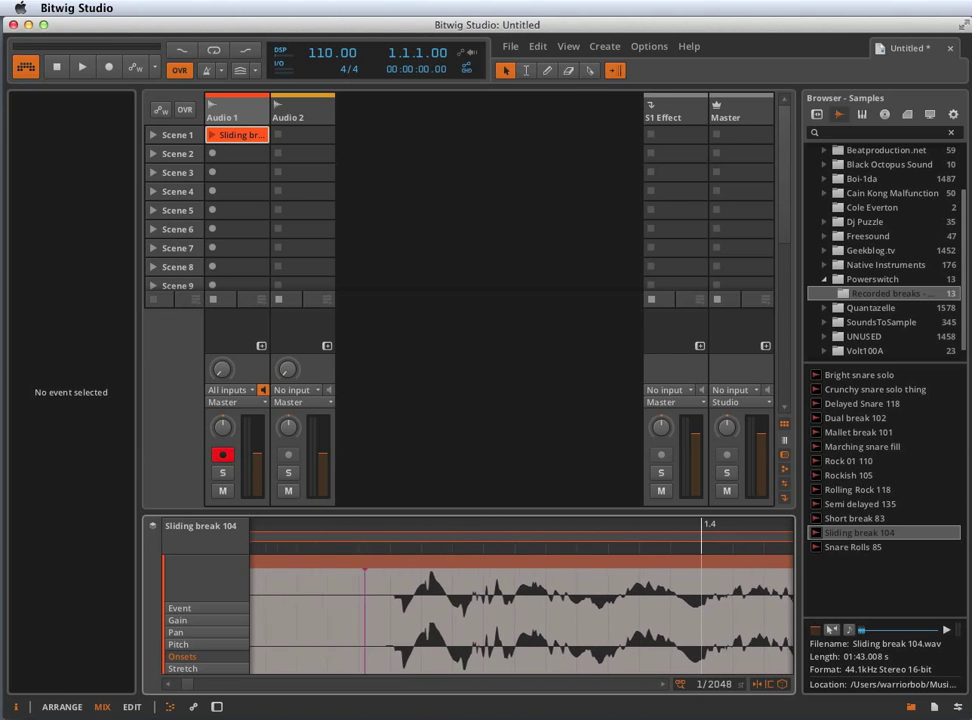
left_click(360, 586)
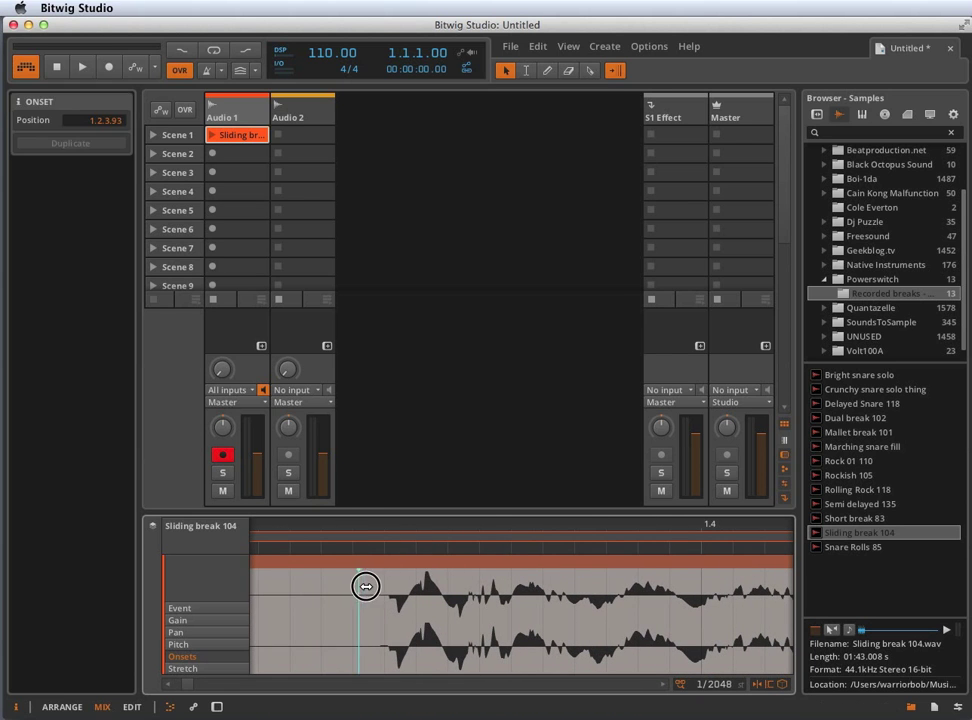
left_click_drag(366, 586, 386, 586)
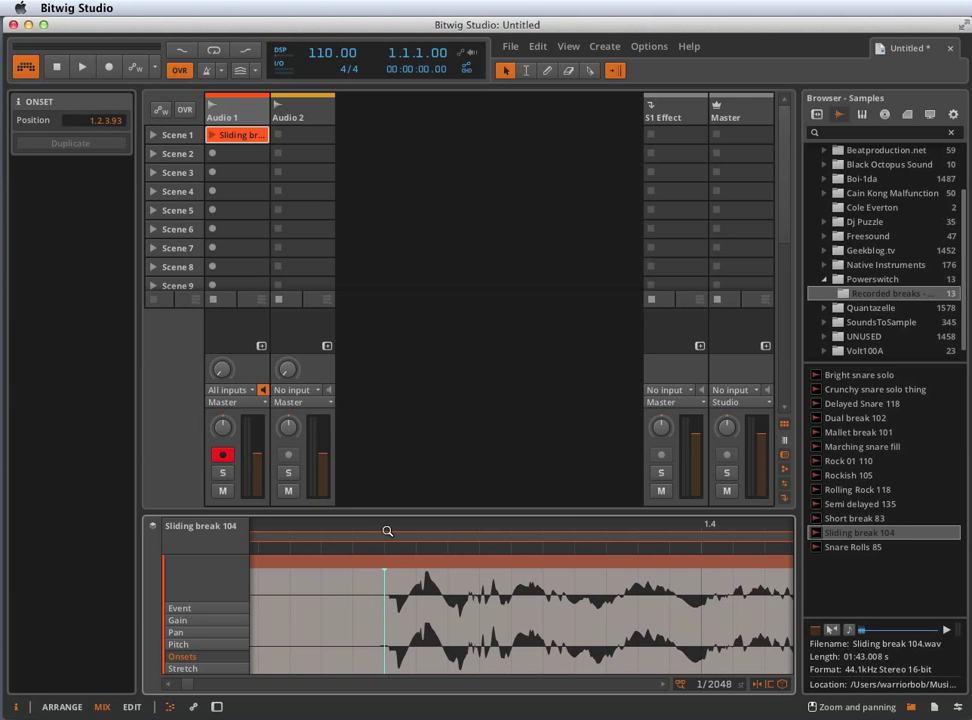
mouse_move(388, 531)
left_mouse_down()
mouse_move(386, 560)
mouse_move(376, 527)
left_mouse_up()
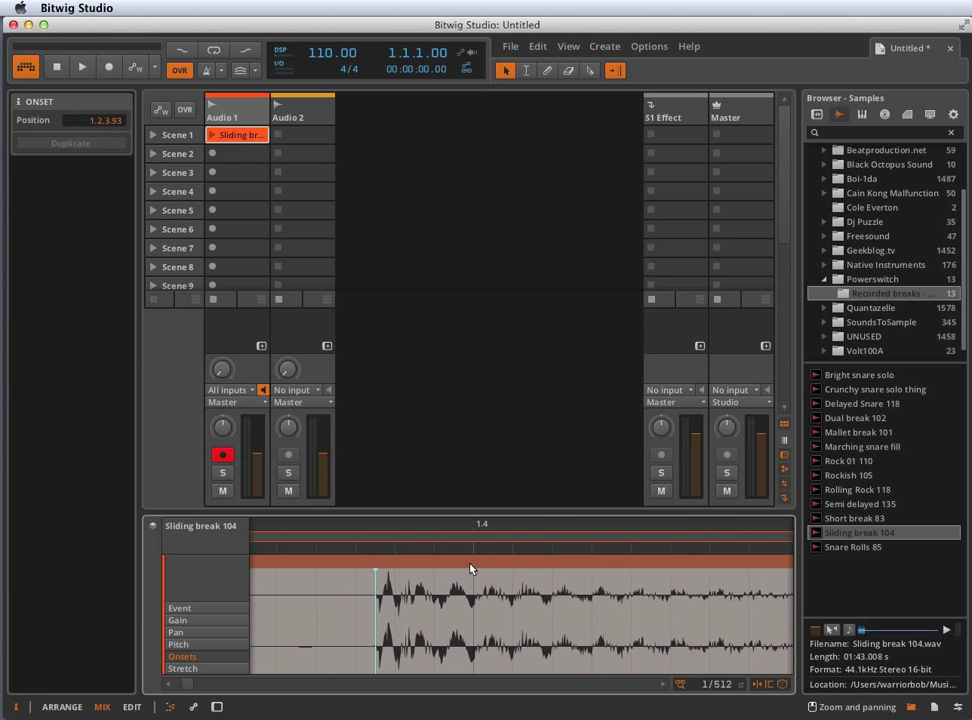
Add an onset marker shortly after beat 1.4 and remove it again.
left_click(523, 580)
double_click(525, 592)
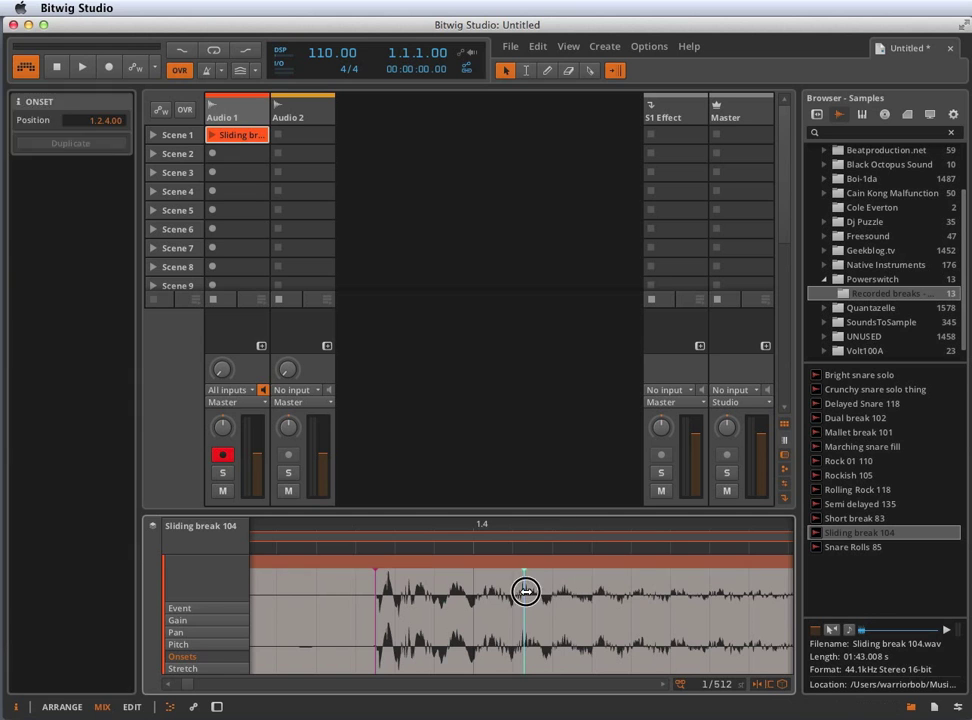
double_click(525, 592)
Launch the Scene 1 clip to hear it at the current project tempo and stop playback.
mouse_move(505, 530)
left_mouse_down()
mouse_move(503, 550)
mouse_move(495, 430)
mouse_move(354, 440)
mouse_move(373, 445)
mouse_move(373, 455)
mouse_move(373, 425)
left_mouse_up()
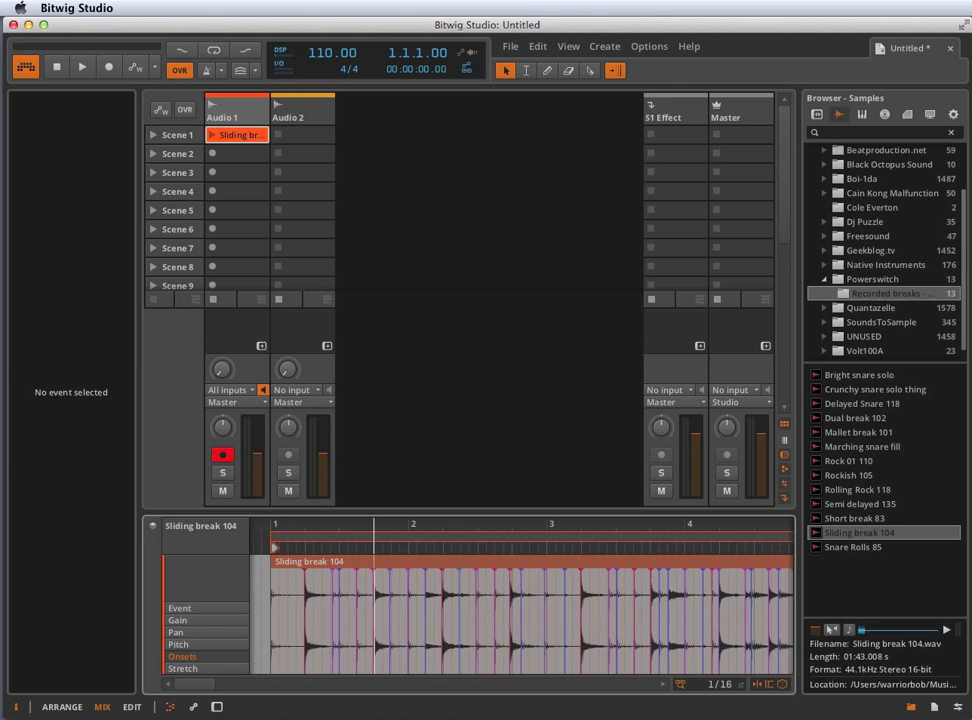
left_click(214, 136)
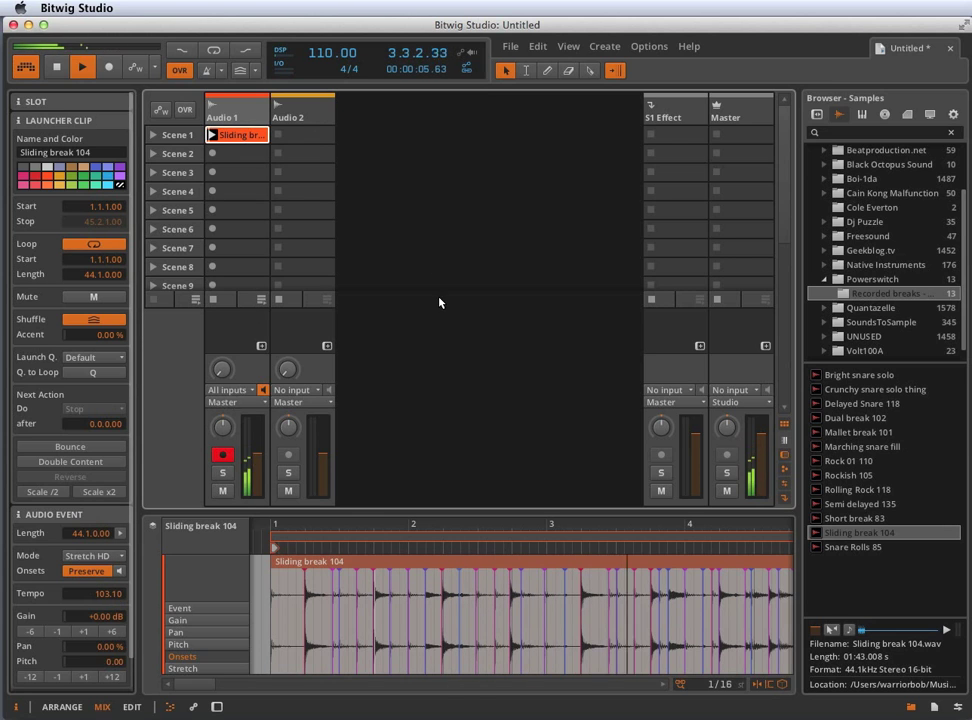
key("space")
Lower the project tempo and audition the clip's stretched playback.
left_click(324, 53)
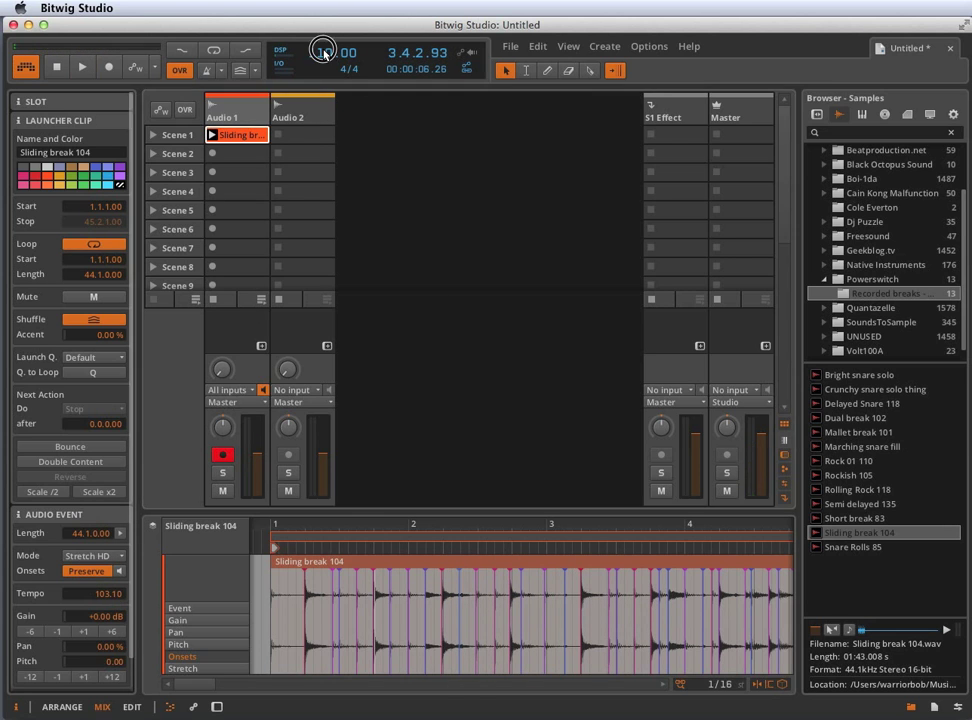
left_click_drag(324, 53, 324, 75)
key("space")
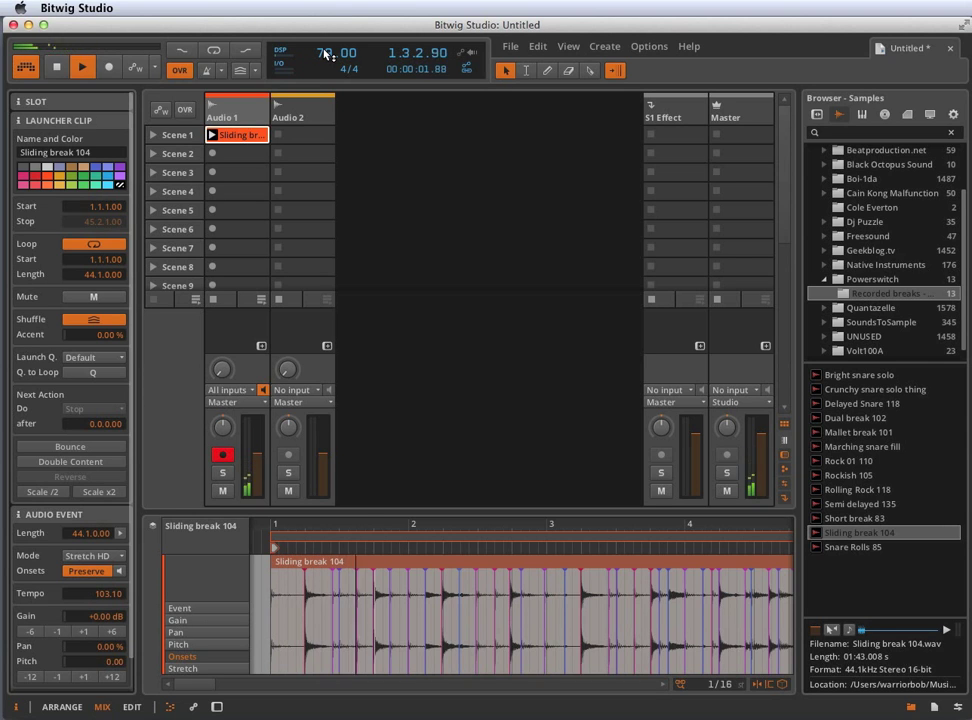
key("space")
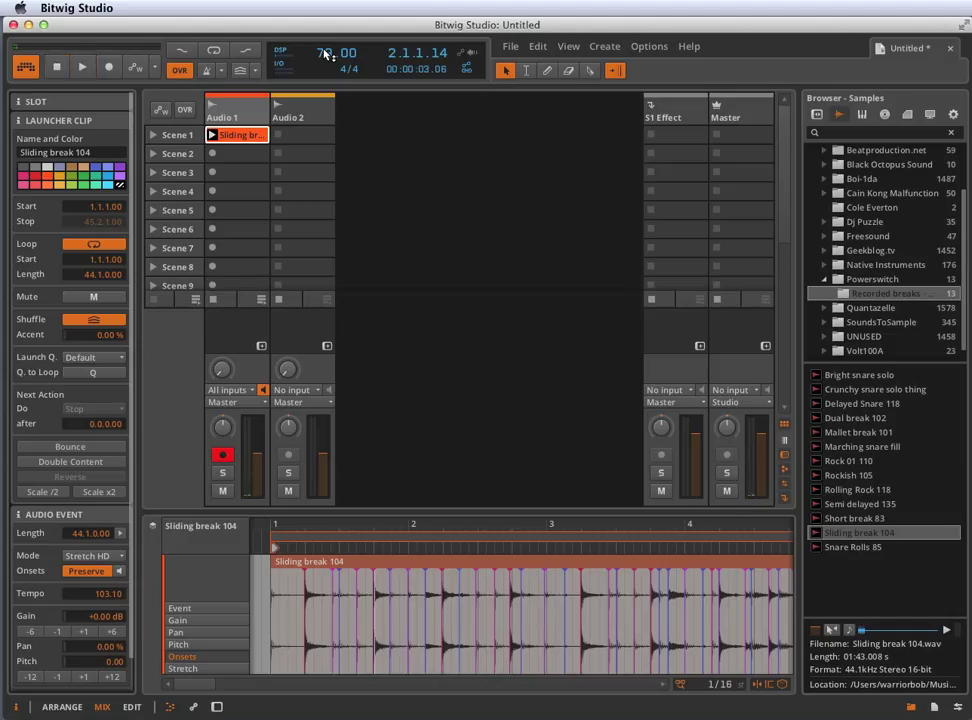
Set the project tempo to 61 BPM and audition the clip.
left_click_drag(338, 53, 337, 64)
key("space")
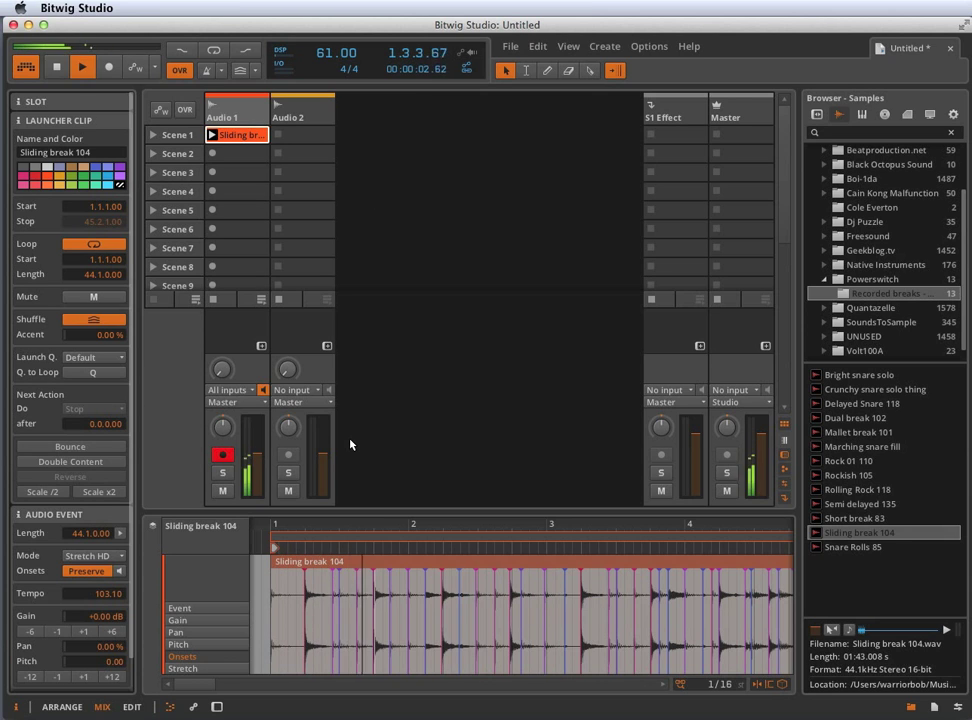
key("space")
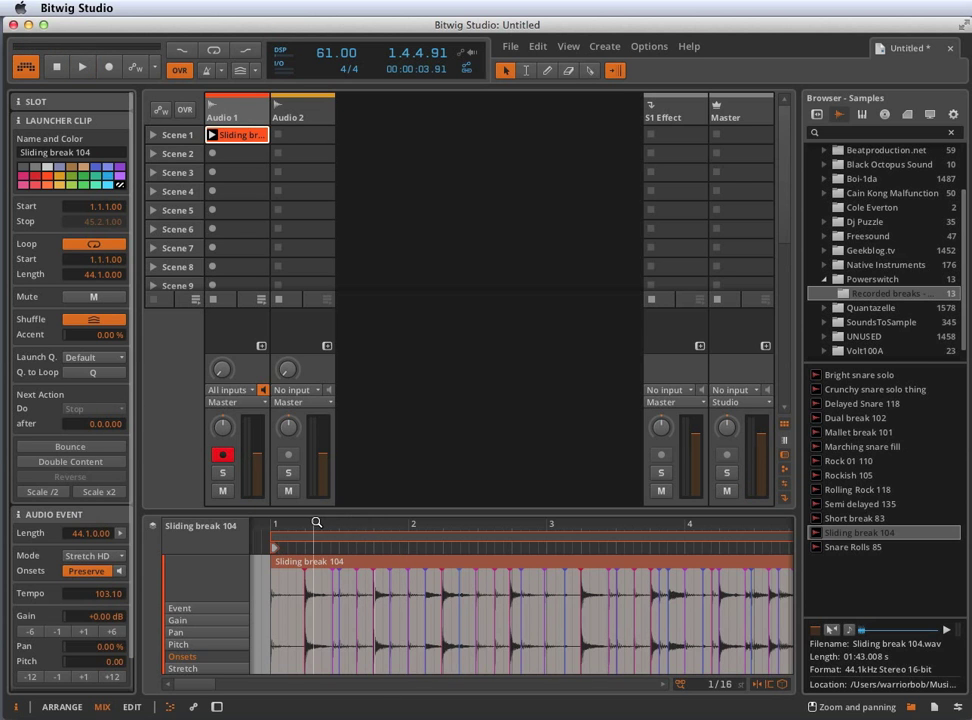
Turn off onset preservation for the Sliding break 104 audio event and play the clip to hear its transients.
left_click_drag(316, 522, 358, 578)
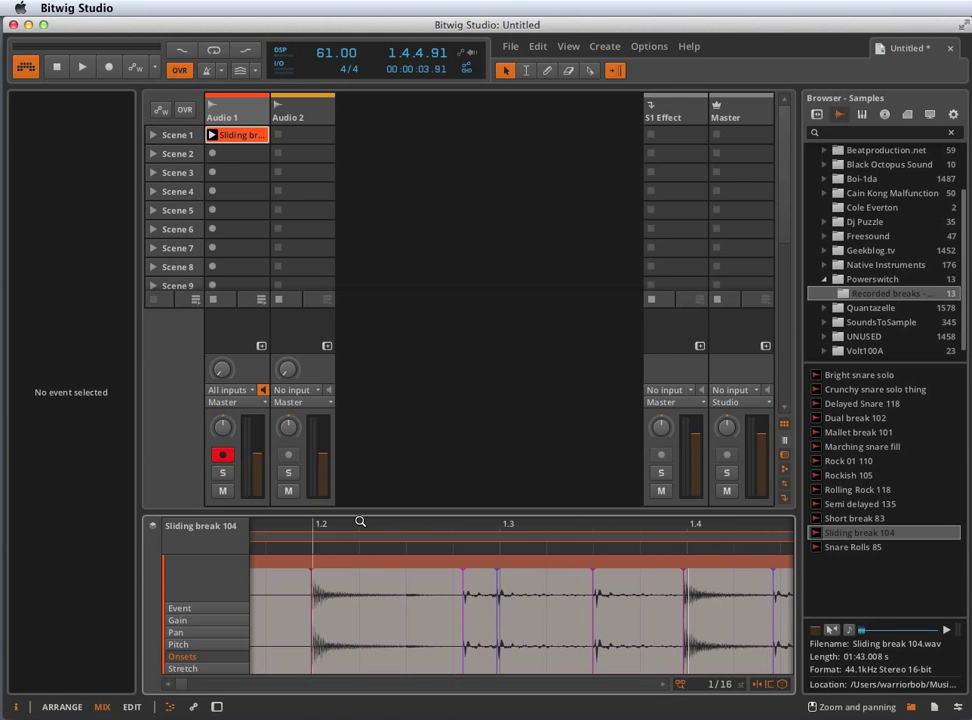
left_click(238, 139)
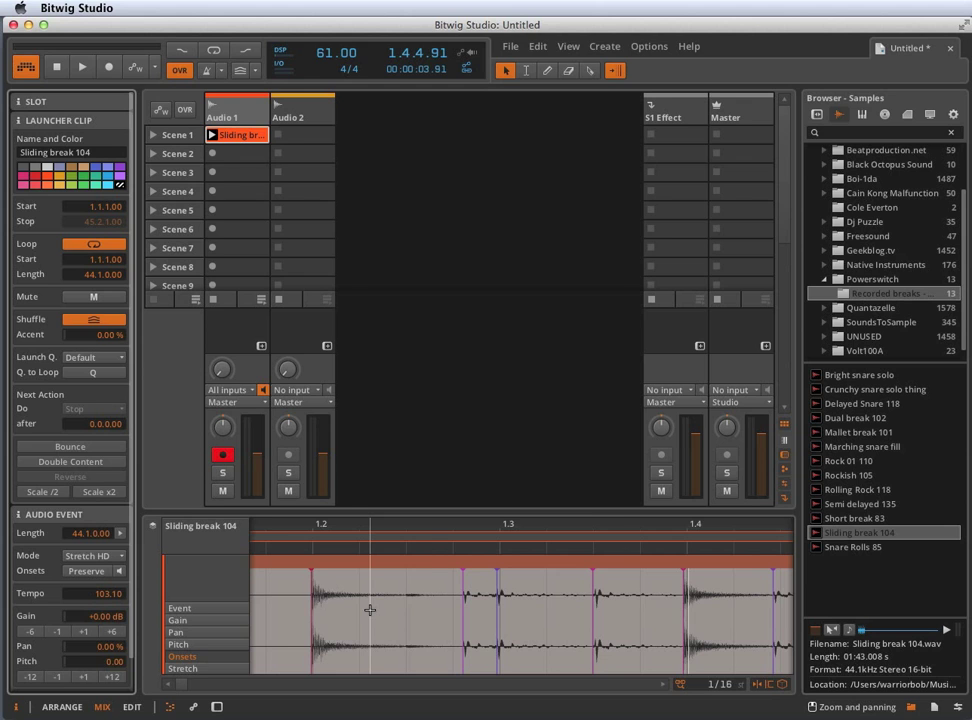
key("space")
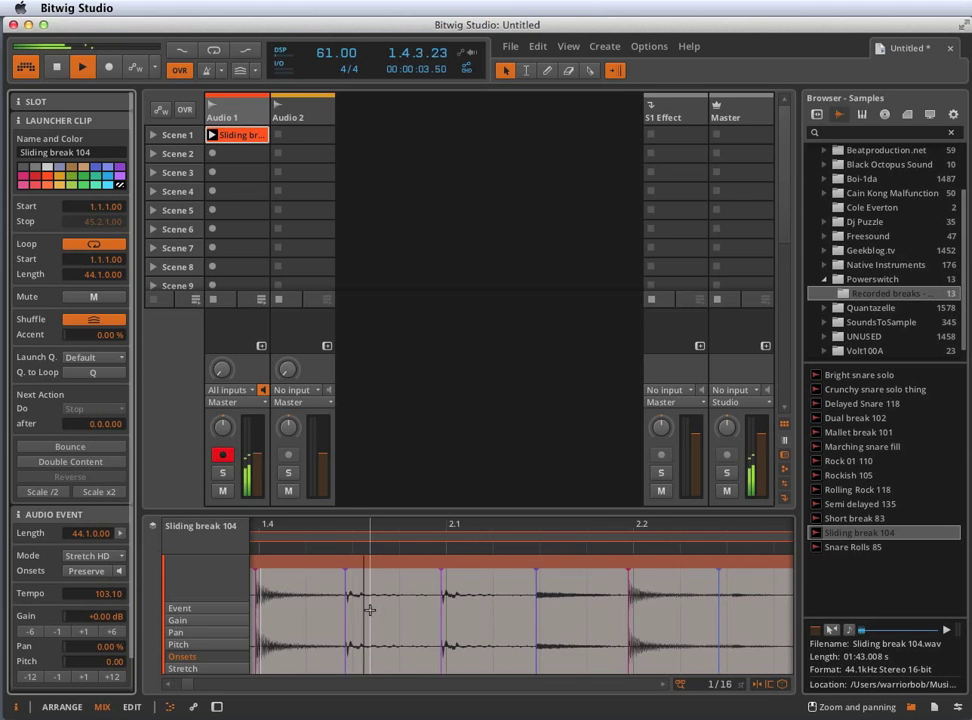
key("space")
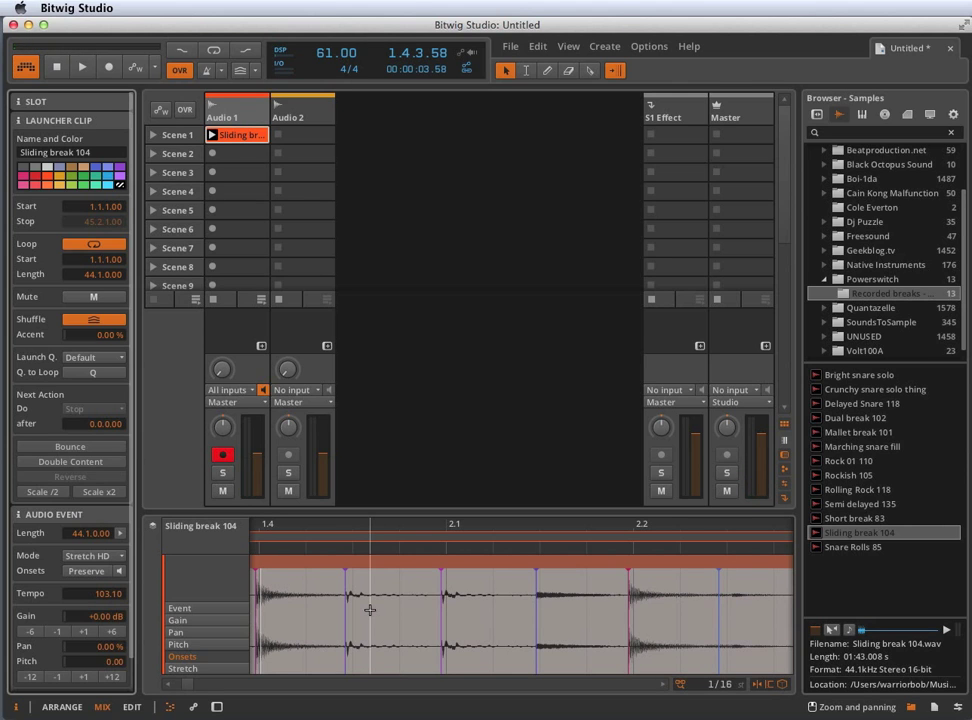
key("space")
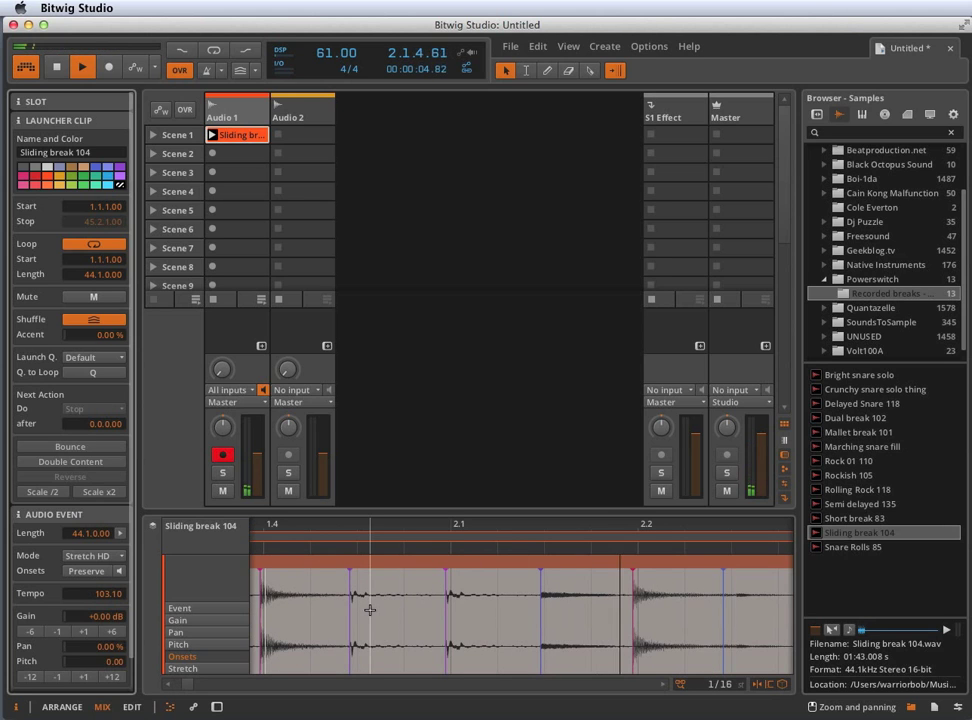
key("space")
Turn onset preservation back on for the audio event and play the clip for comparison.
left_click(97, 572)
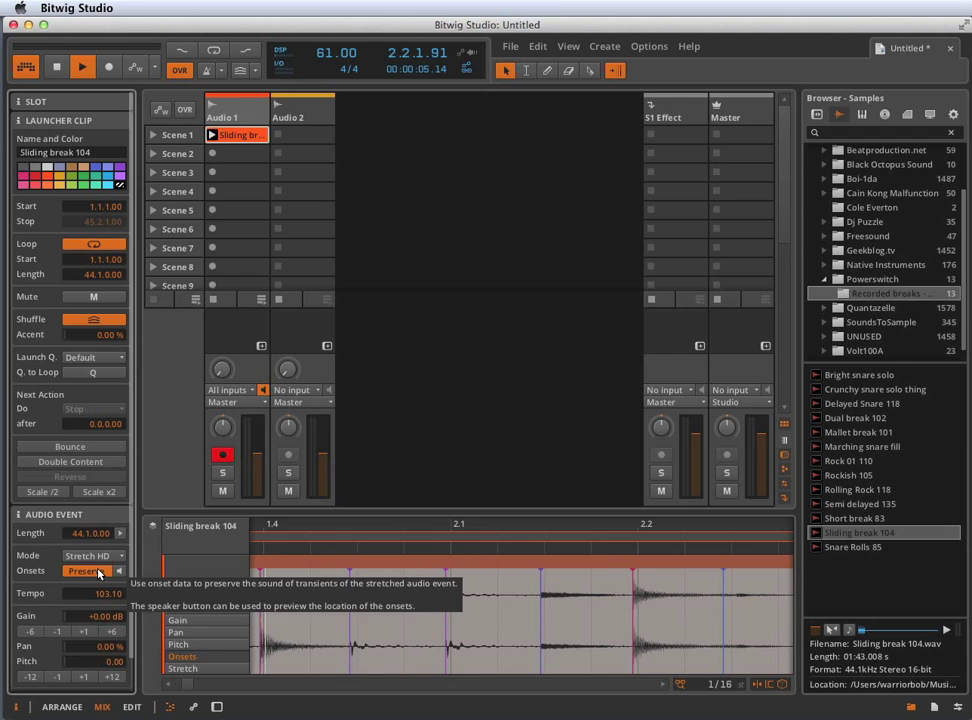
key("space")
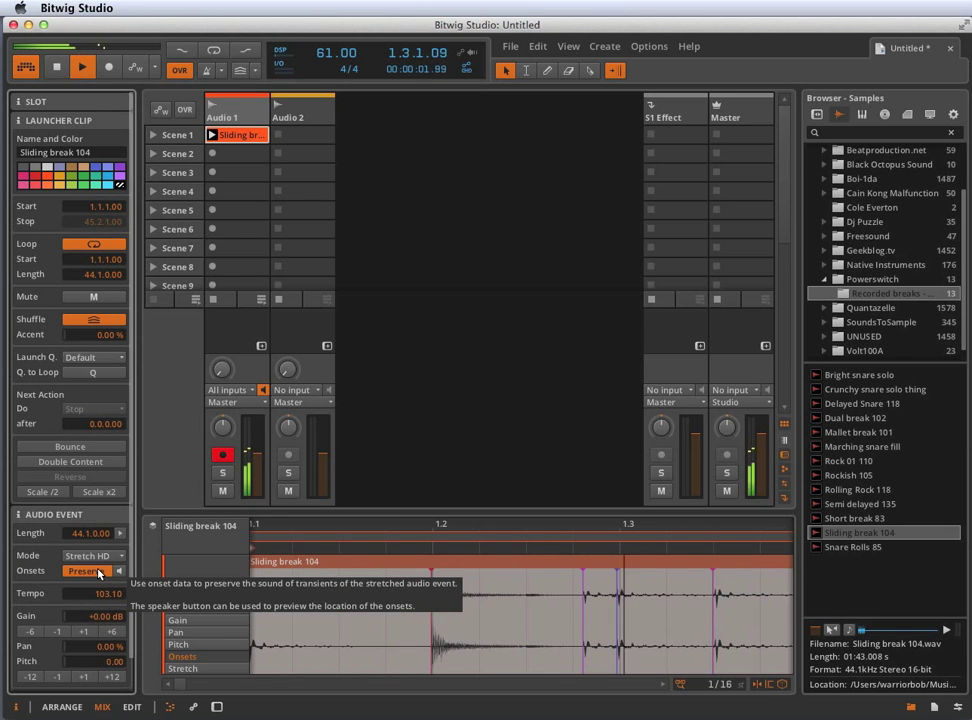
key("space")
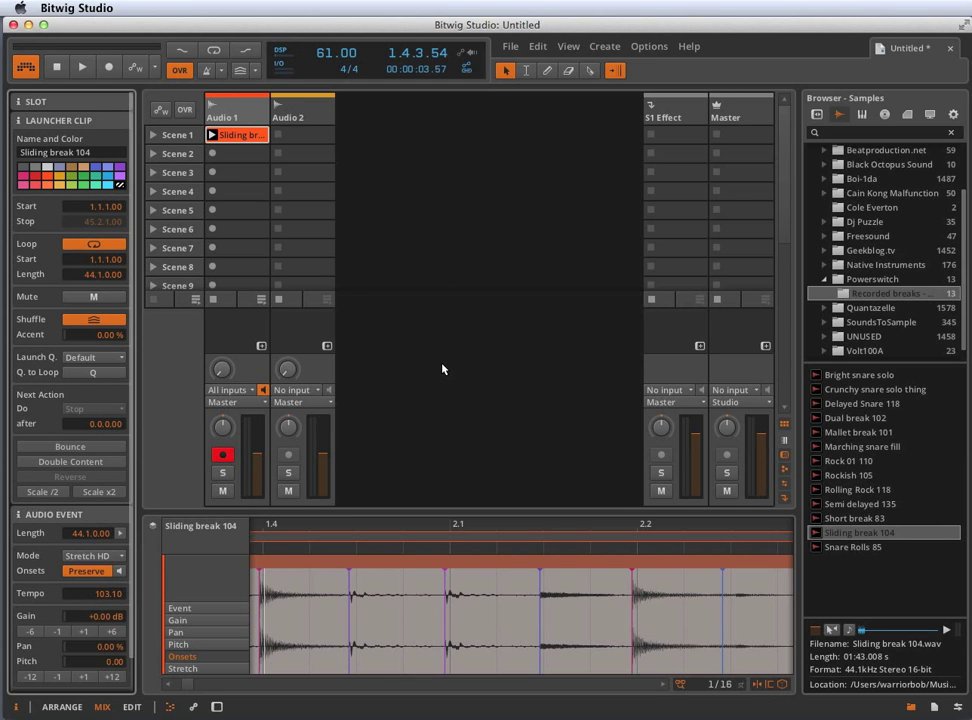
Switch the detail editor to show the clip's stretch markers around its first bar.
left_click_drag(393, 544, 428, 524)
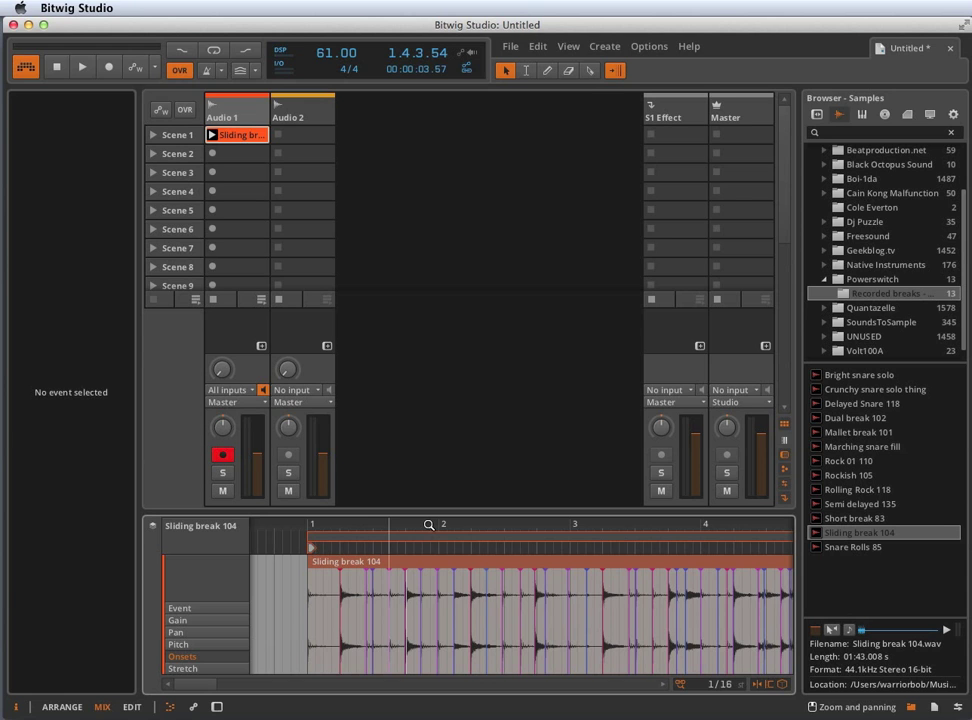
left_click_drag(429, 524, 586, 560)
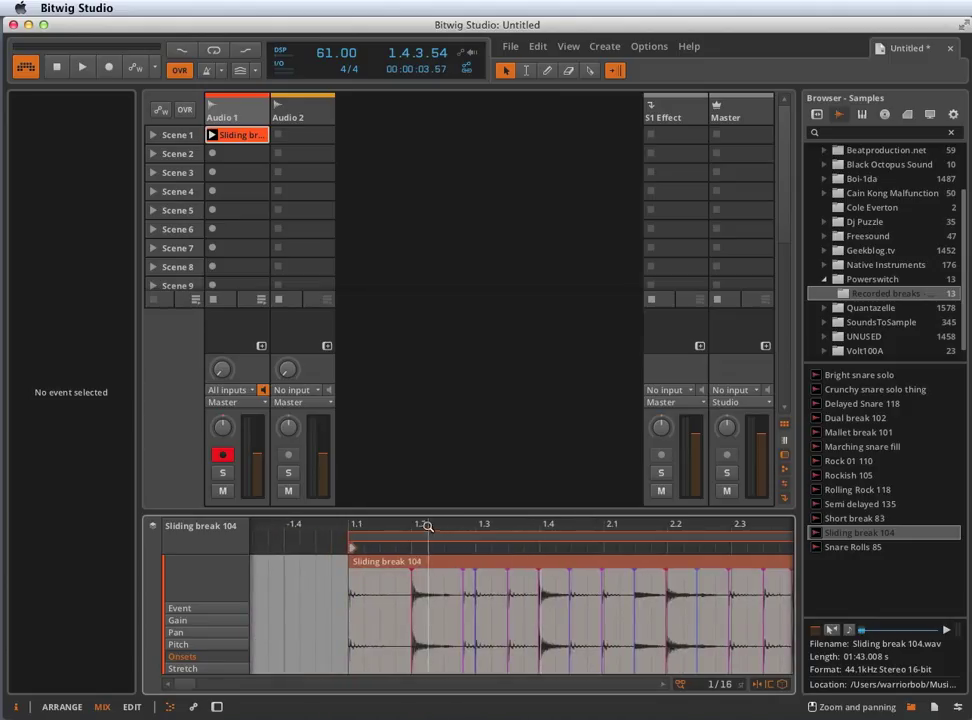
left_click_drag(427, 526, 425, 560)
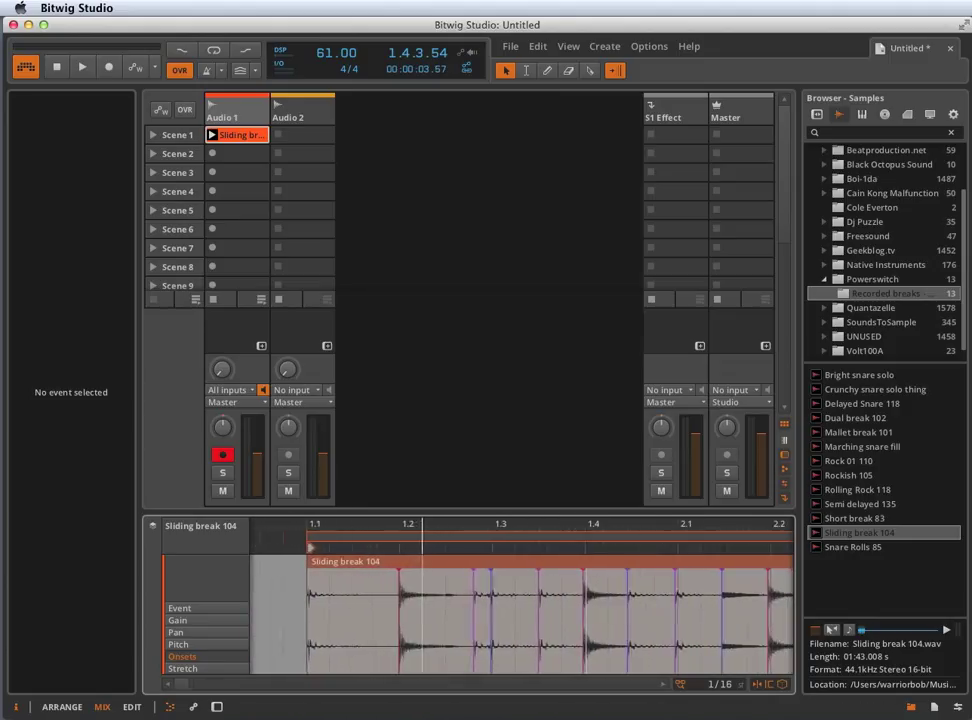
left_click(230, 669)
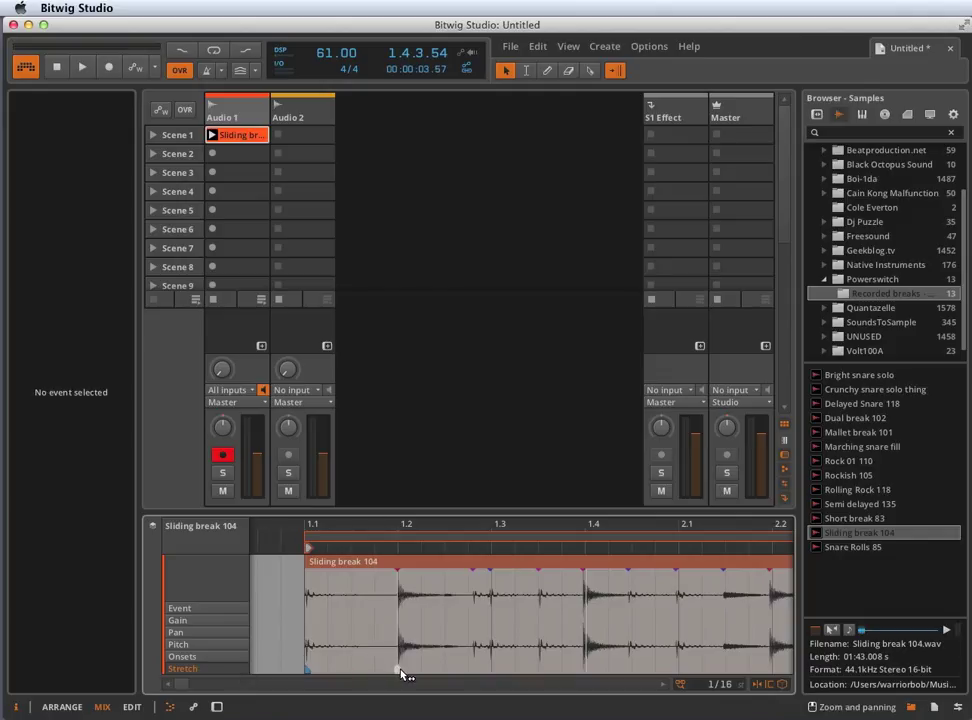
Add beat markers on the onsets near 1.2, 1.3 and 1.4, and move the middle one to about 1.3.1.57.
left_click(491, 668)
left_click(584, 668)
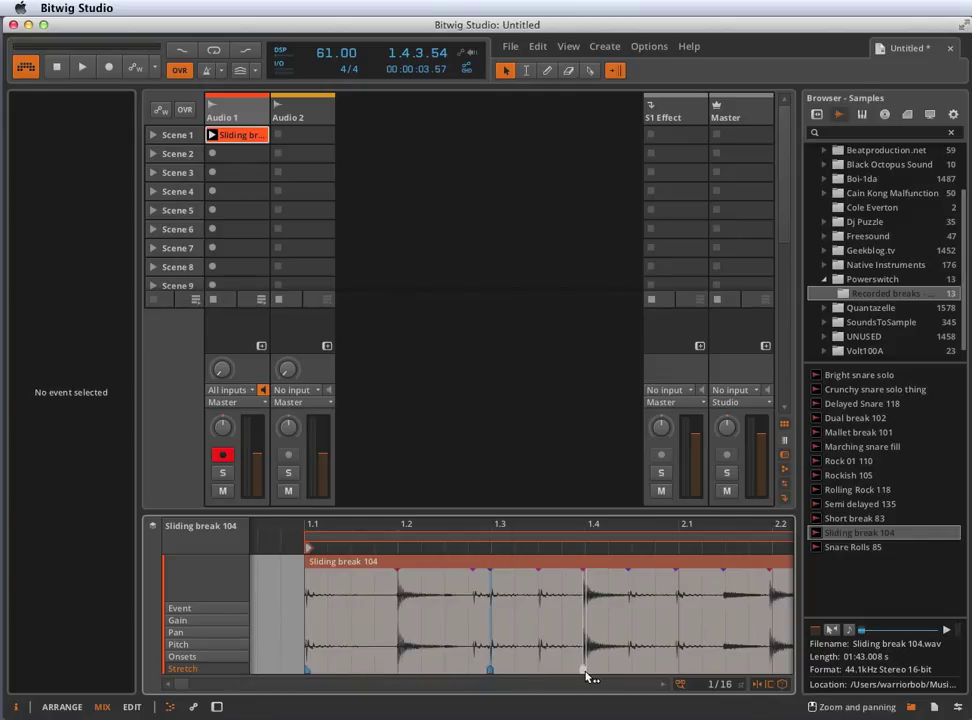
left_click(397, 668)
mouse_move(475, 670)
left_mouse_down()
mouse_move(500, 675)
mouse_move(440, 672)
mouse_move(514, 679)
mouse_move(504, 683)
left_mouse_up()
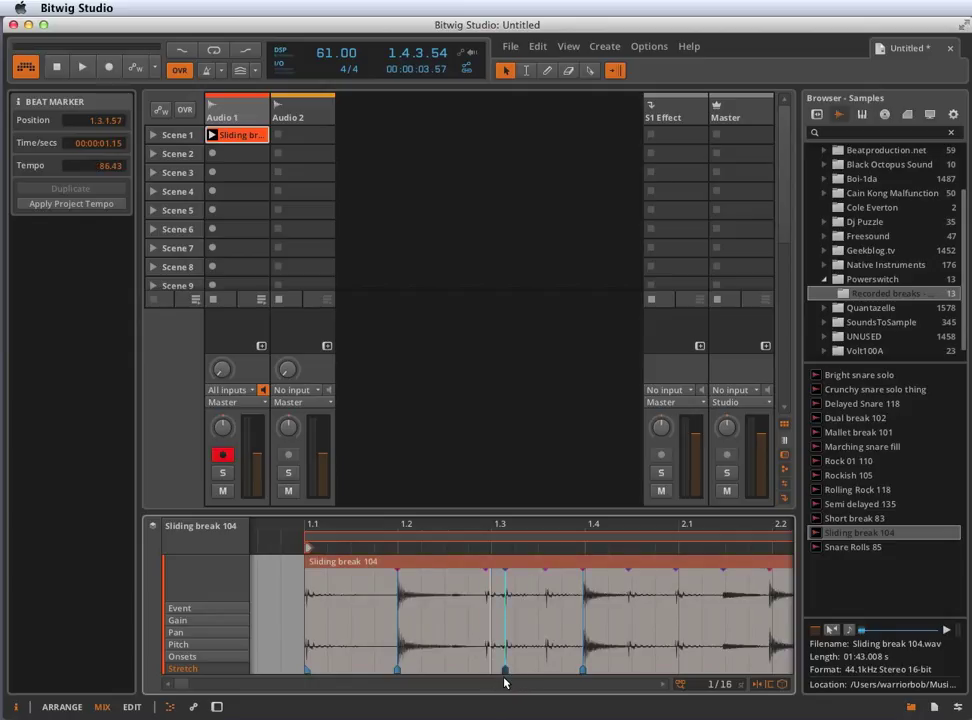
Undo the beat marker edits back to the unmodified clip.
key("super+z")
key("Escape")
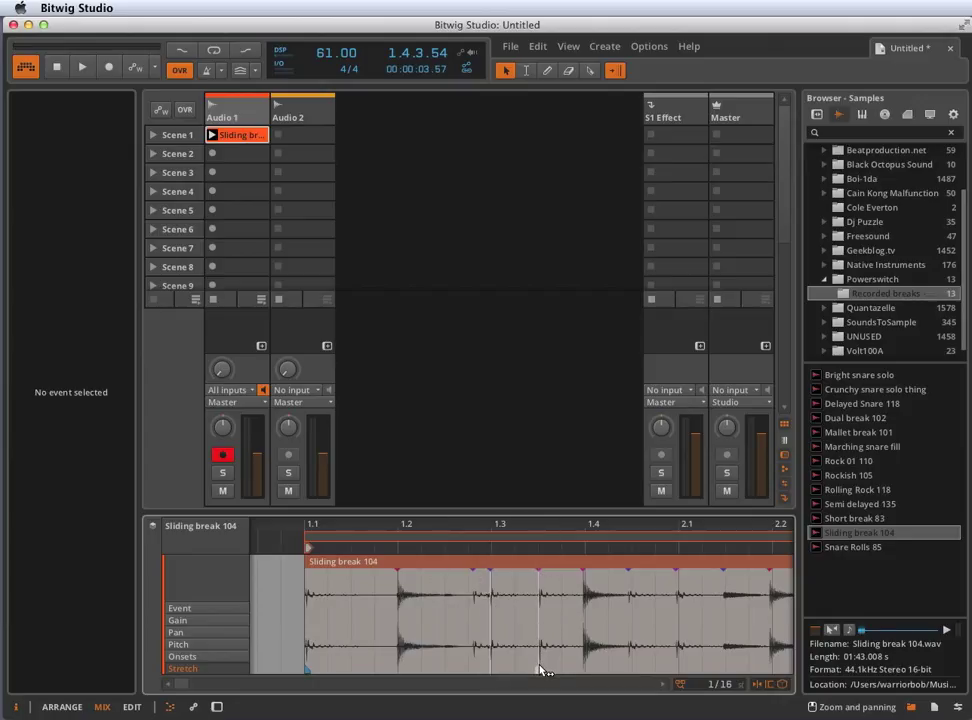
mouse_move(540, 677)
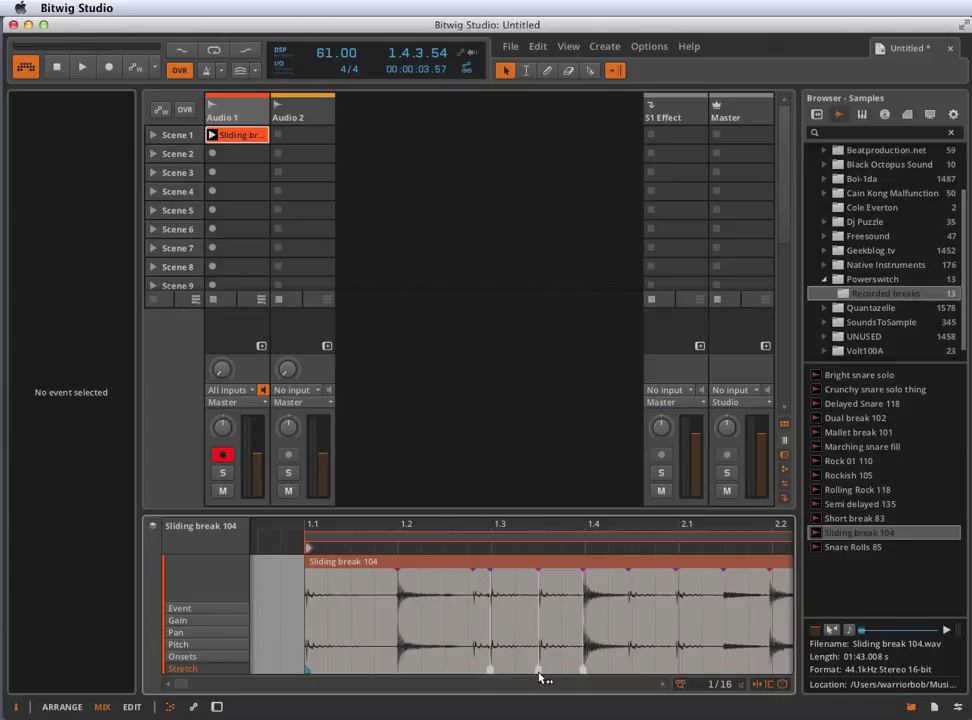
Add beat markers on the onset near 1.3.3 and on the neighbouring onsets near 1.3 and 1.4.
left_click(540, 677)
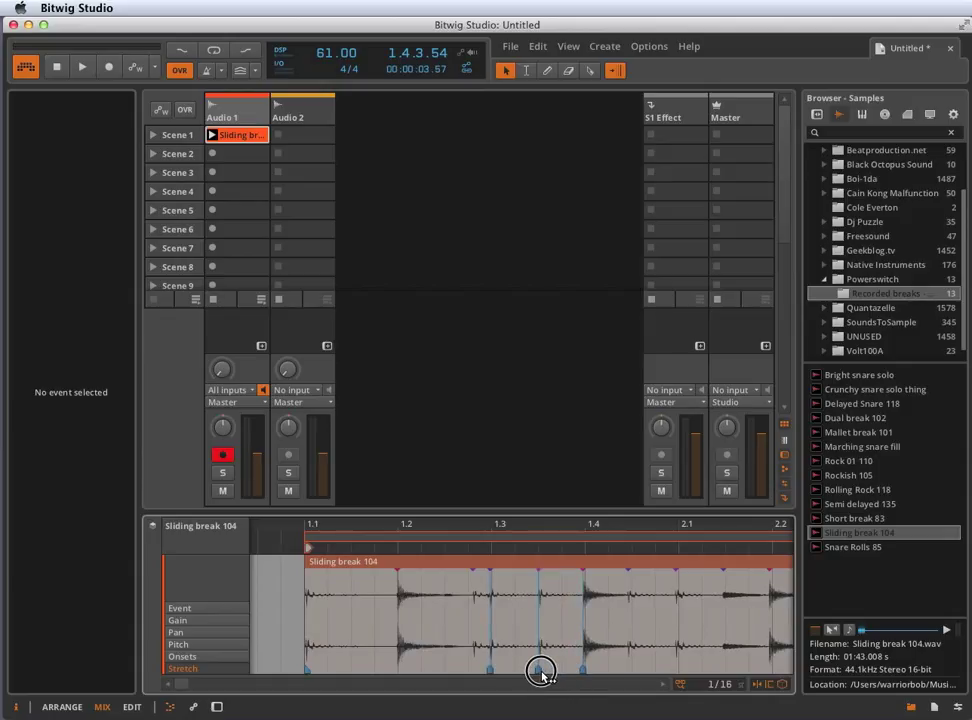
mouse_move(542, 673)
left_mouse_down()
mouse_move(552, 673)
mouse_move(496, 672)
mouse_move(540, 669)
left_mouse_up()
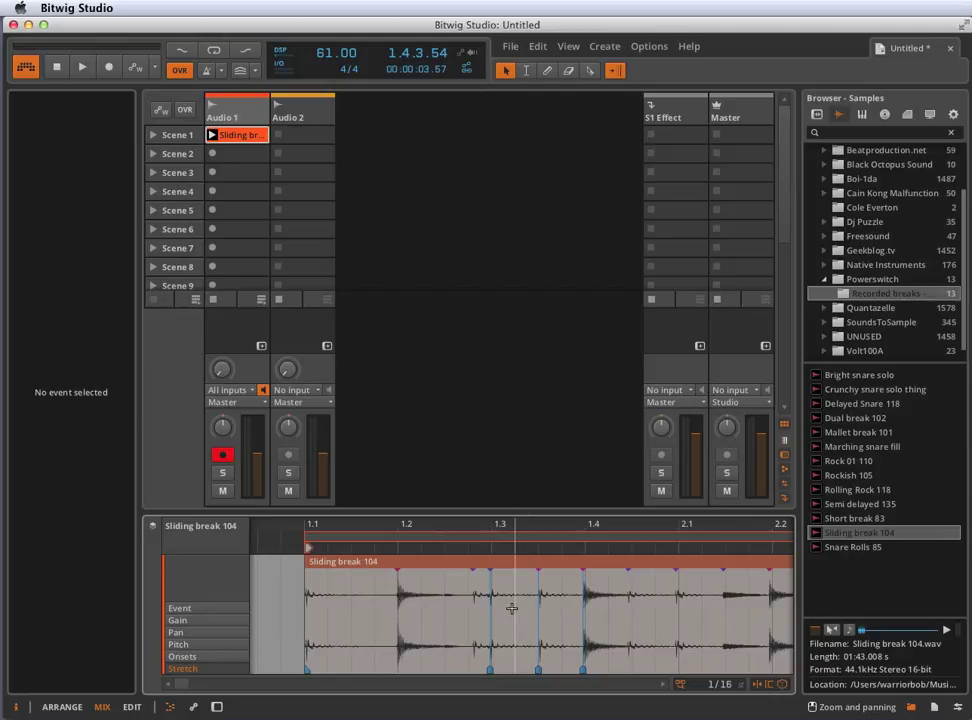
Show the clip's onset markers and split its whole audio event at the onsets.
left_click(212, 656)
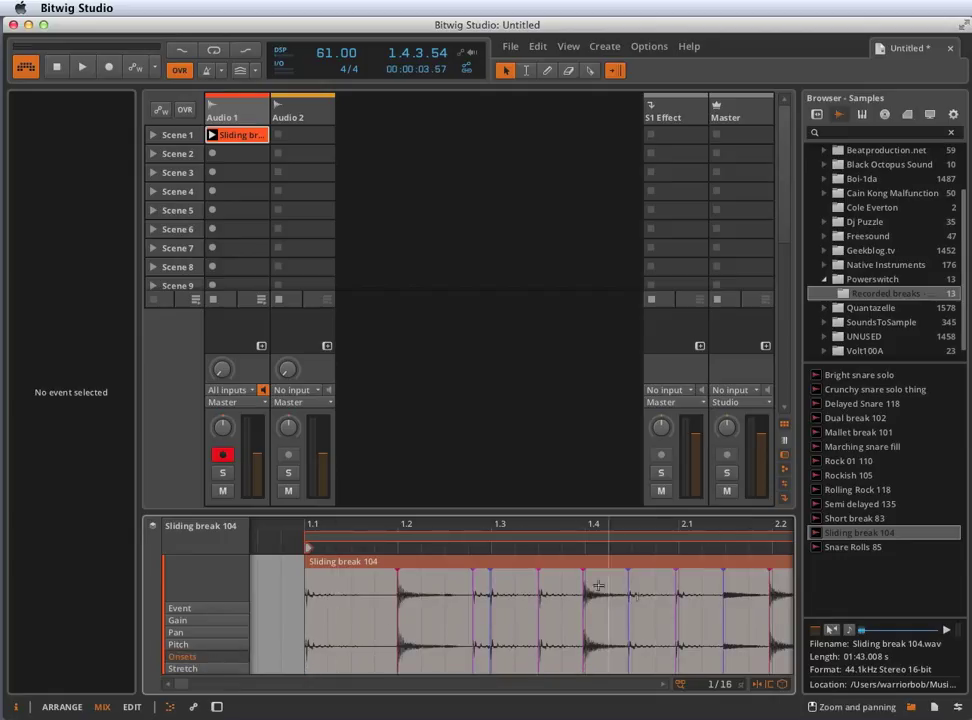
left_click(564, 561)
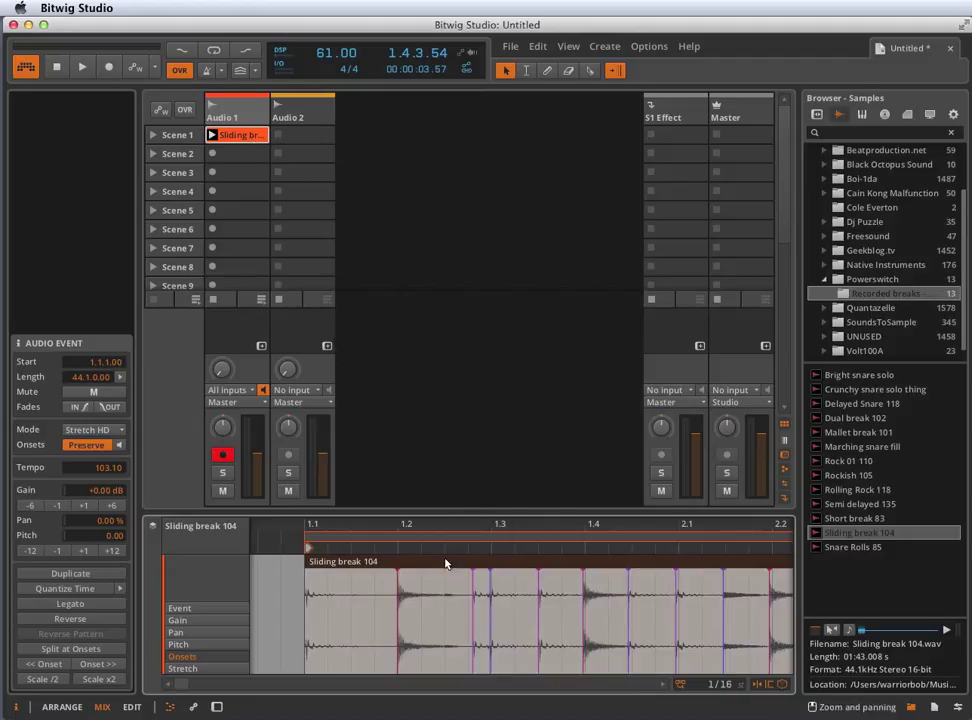
left_click(99, 649)
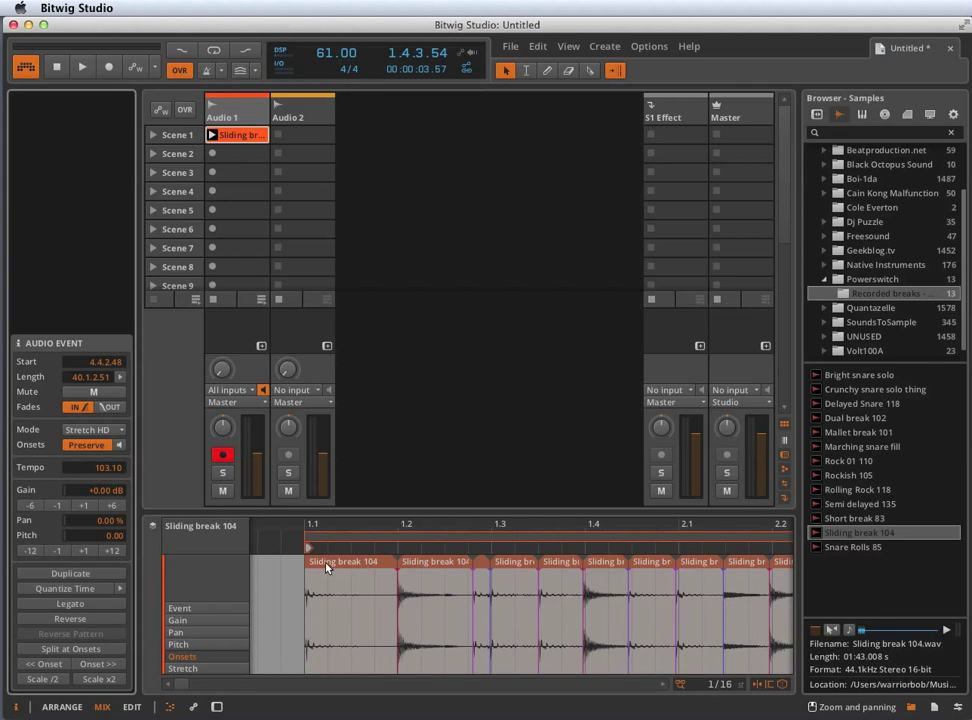
Place the slice from 1.4 near 1.2.4 and at 1.3.3, and fill the gap at 1.4 with a copy of the slice near 2.1.3.
left_click(426, 569)
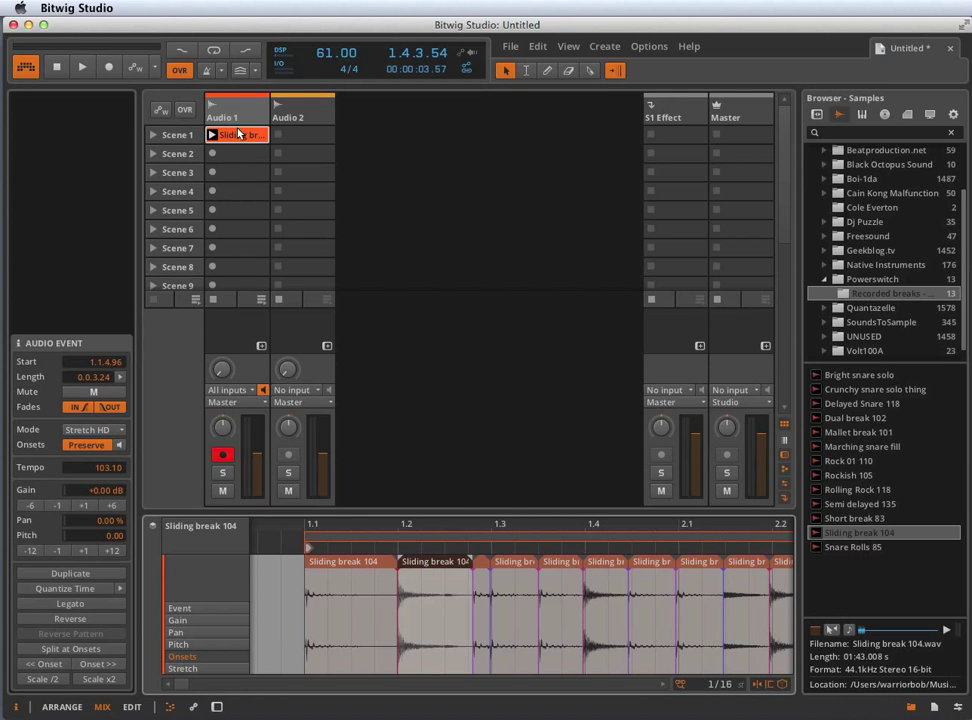
left_click(597, 574)
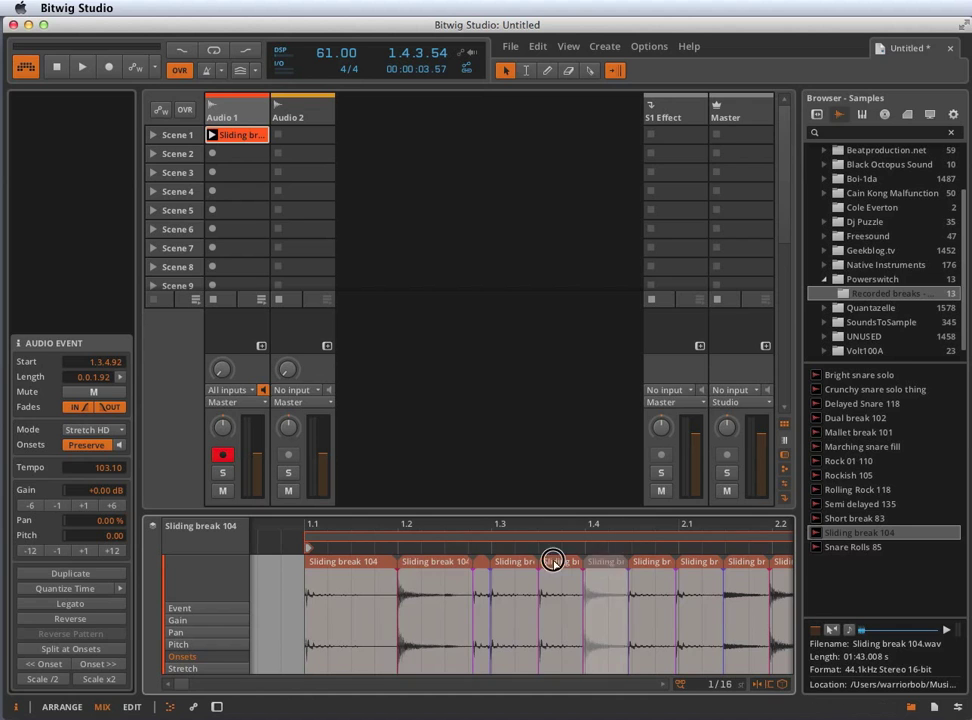
left_click_drag(483, 560, 553, 565)
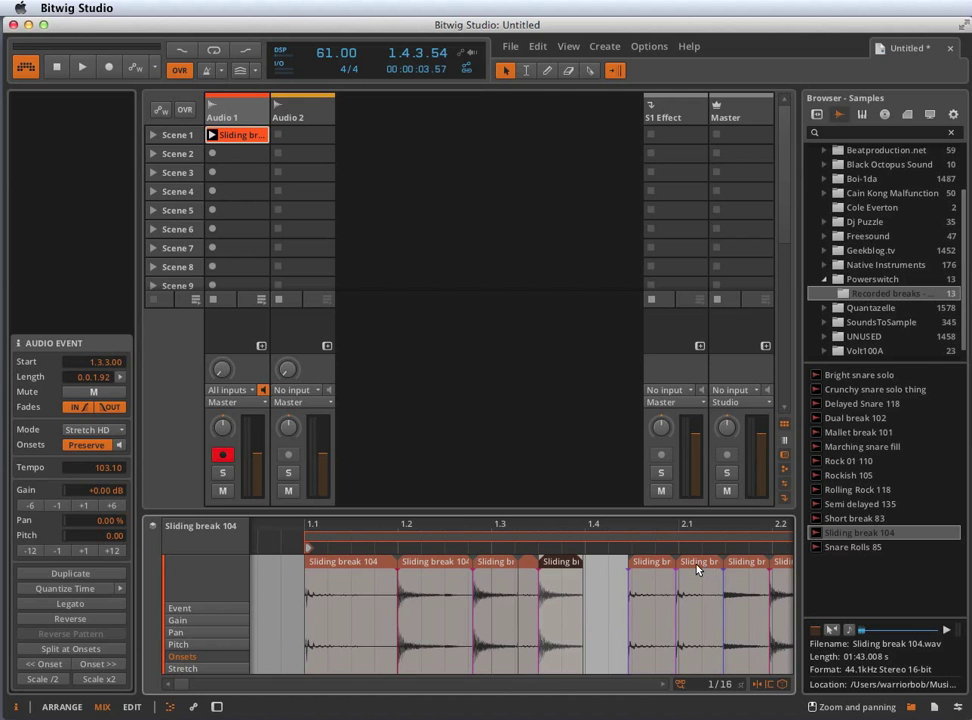
left_click_drag(733, 564, 596, 560)
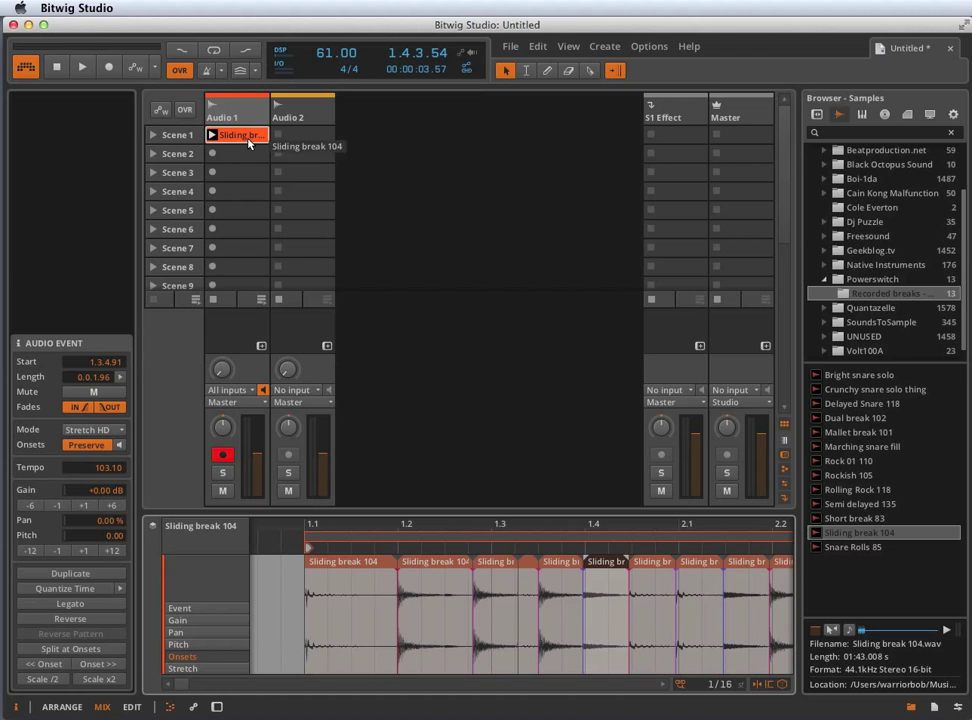
Play the rearranged launcher clip, stop playback, and look over all of its slices.
key("alt+1")
key("alt+2")
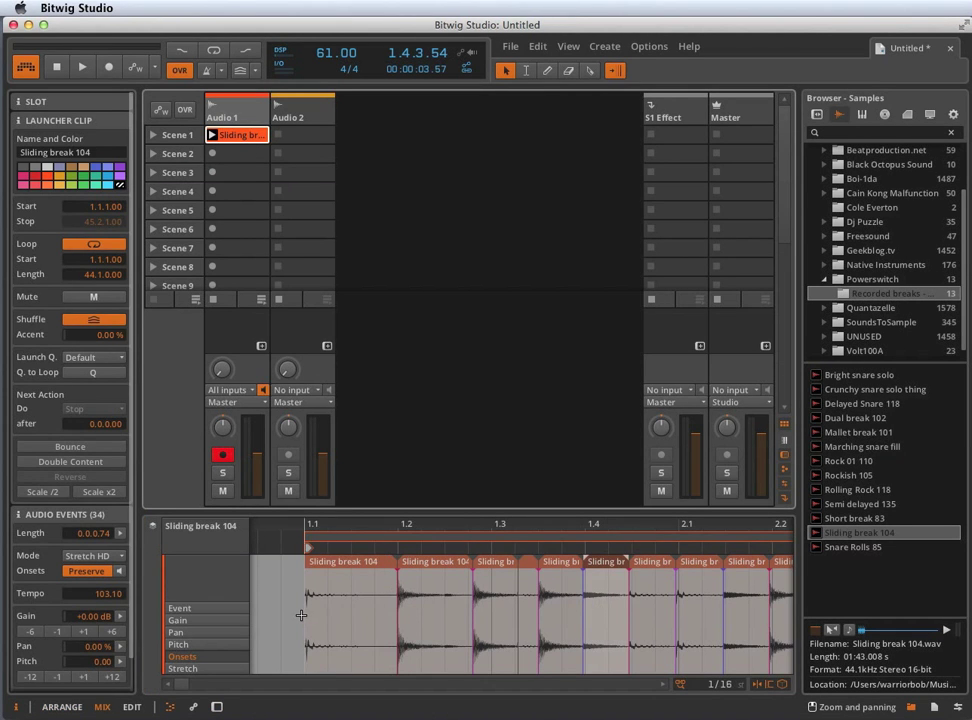
key("space")
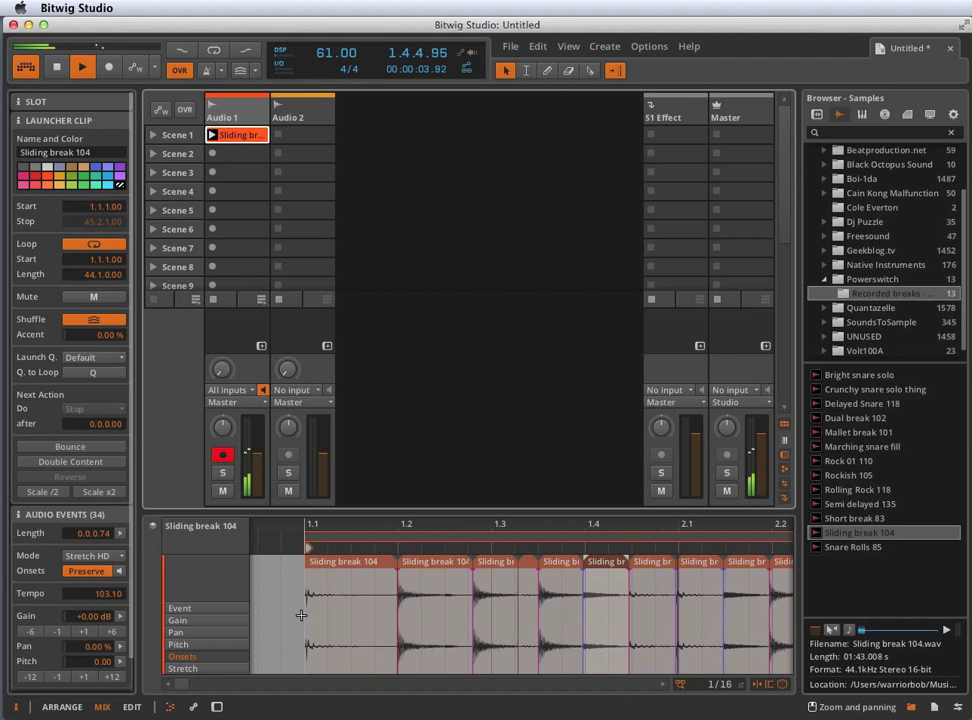
key("space")
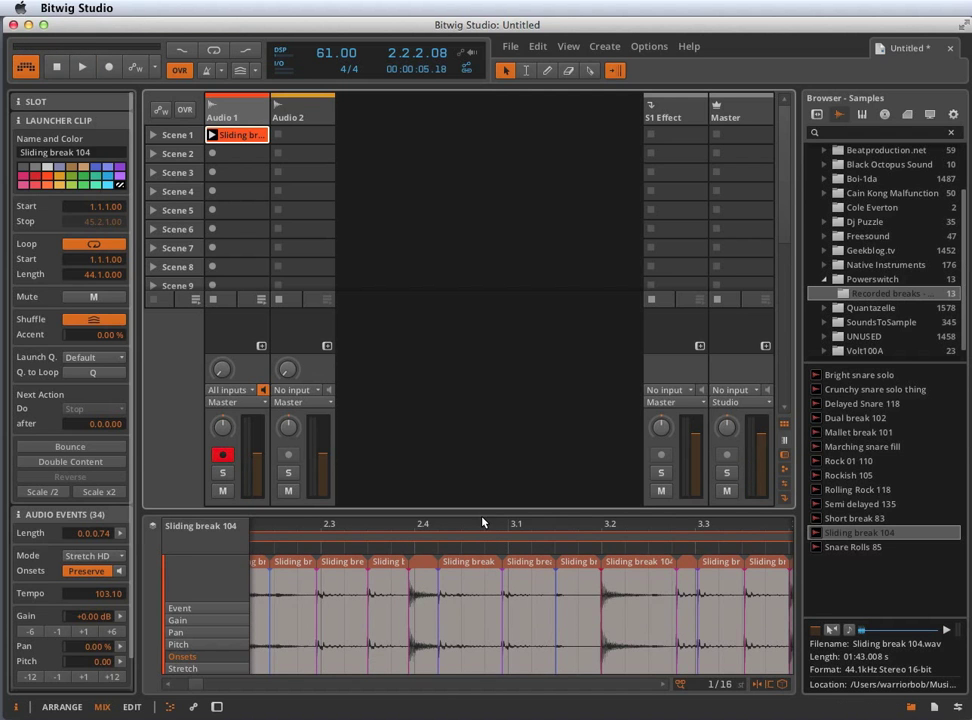
left_click_drag(482, 522, 526, 520)
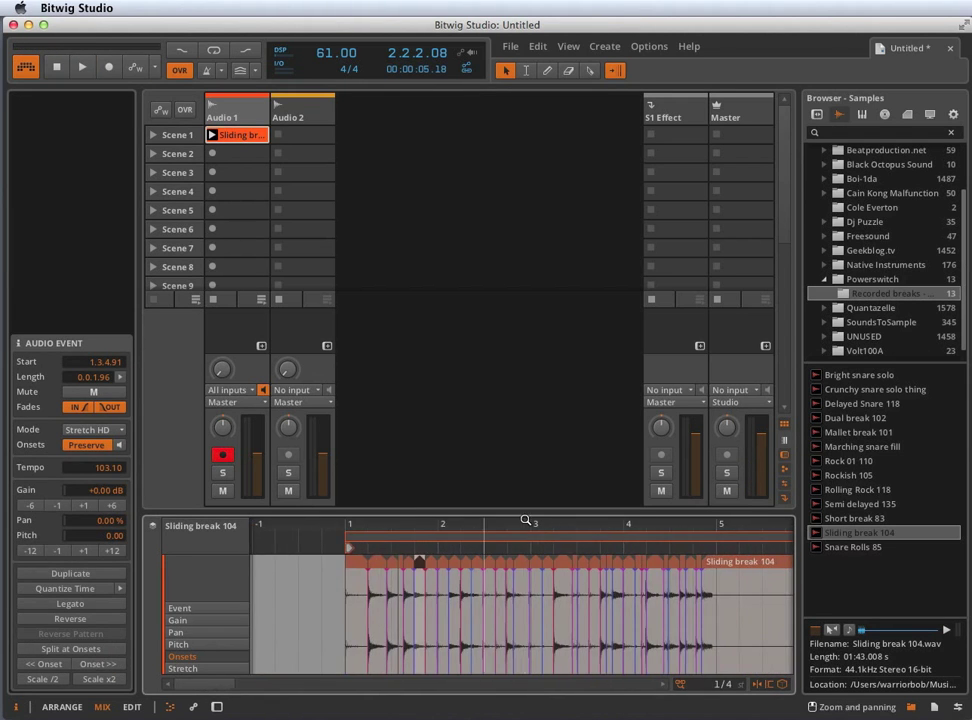